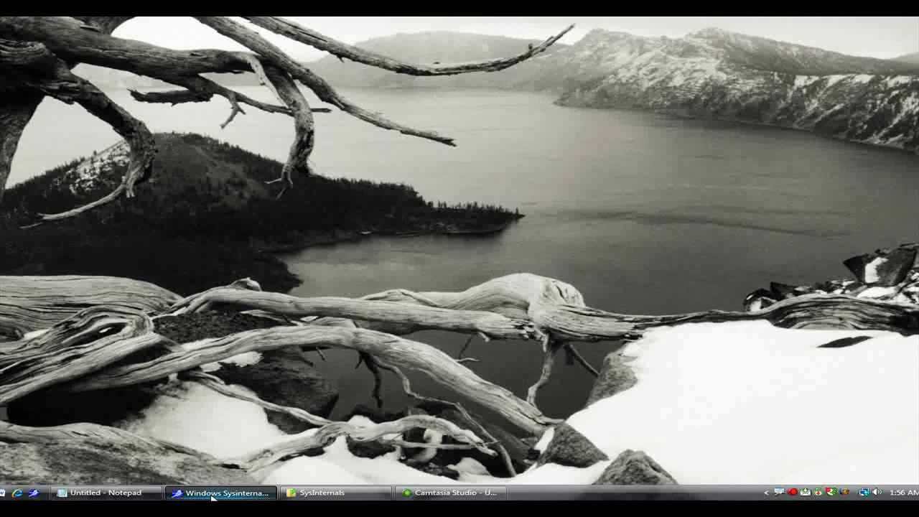
Restore Notepad, shift it right, and type 'Hi. I am a computer guru that cannot afford a microphone'.
left_click(108, 493)
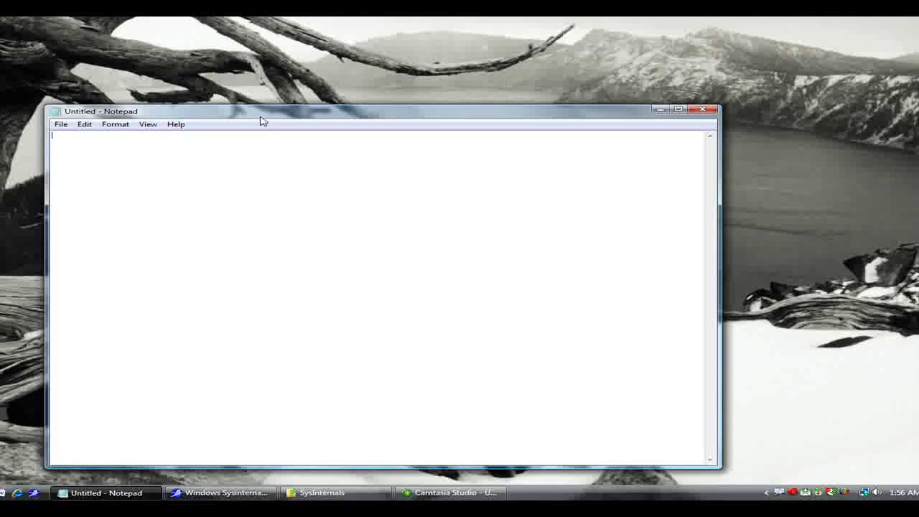
left_click_drag(261, 115, 328, 107)
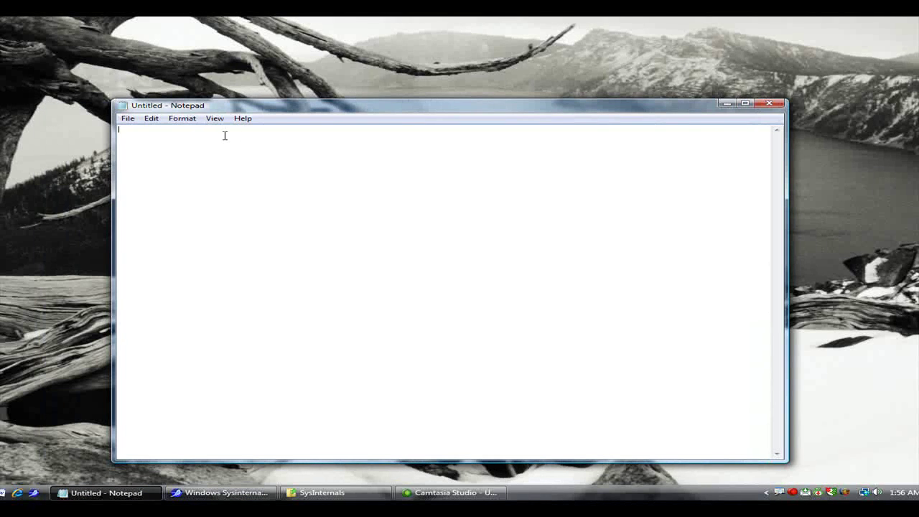
type("H1")
type(". I am a ")
type("computer ")
type("guru that ")
type("cannot a")
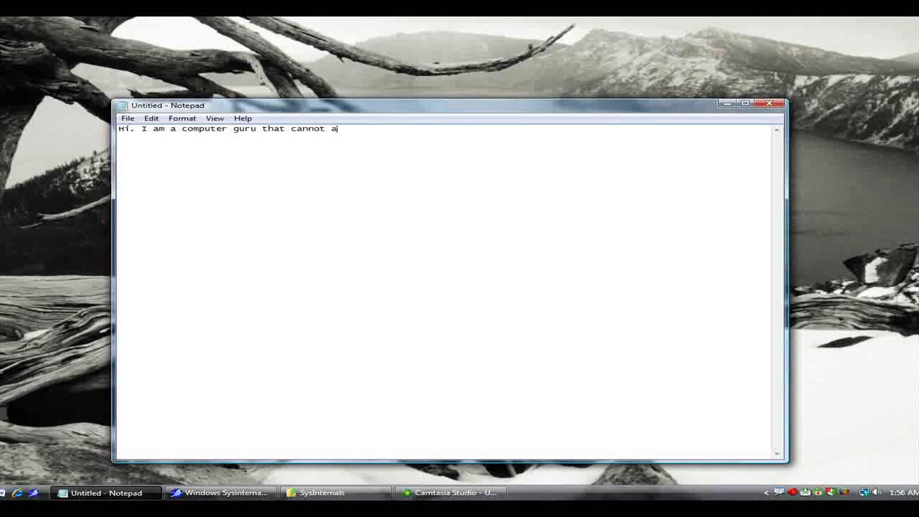
type("fford a microphone.")
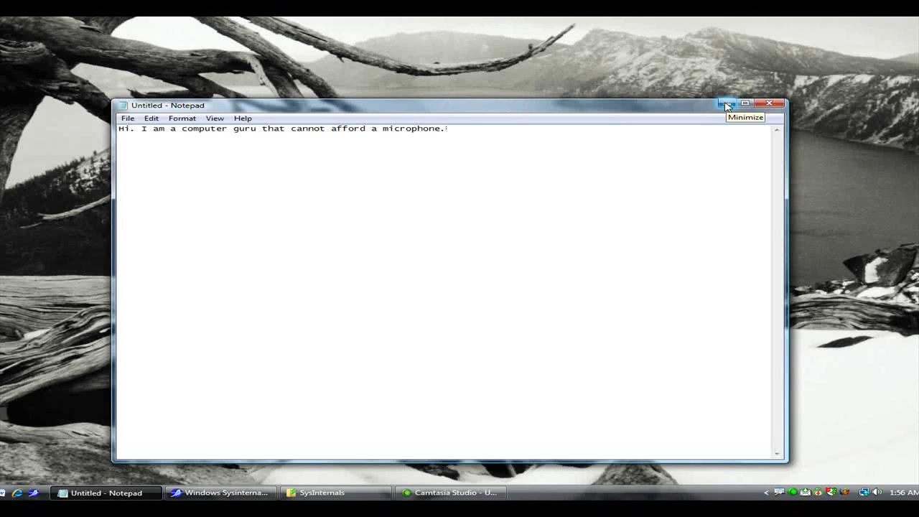
Minimize Notepad and load sysinternals.com in the restored SeaMonkey browser.
left_click(726, 105)
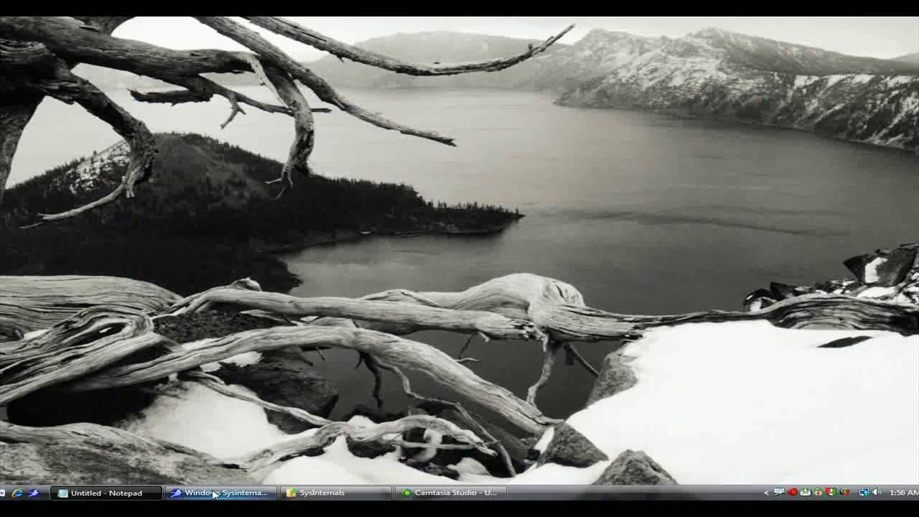
mouse_move(212, 494)
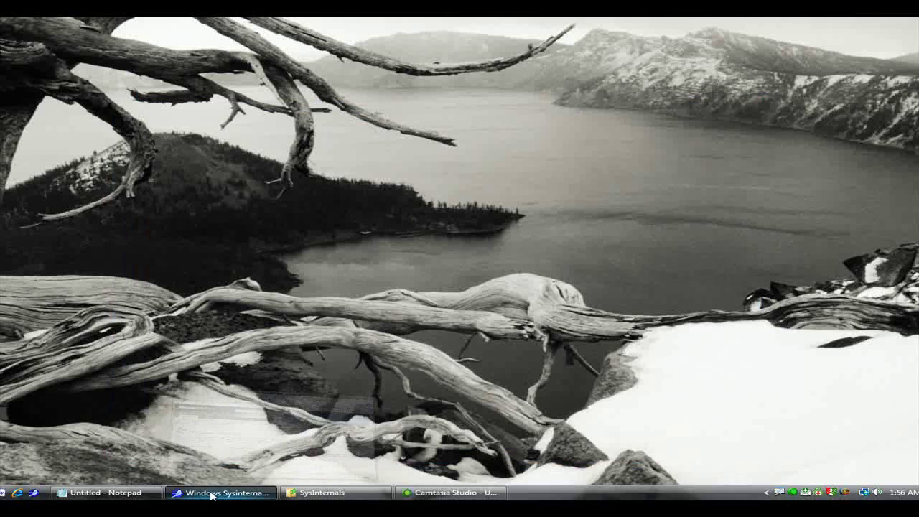
left_click(212, 494)
left_click(556, 105)
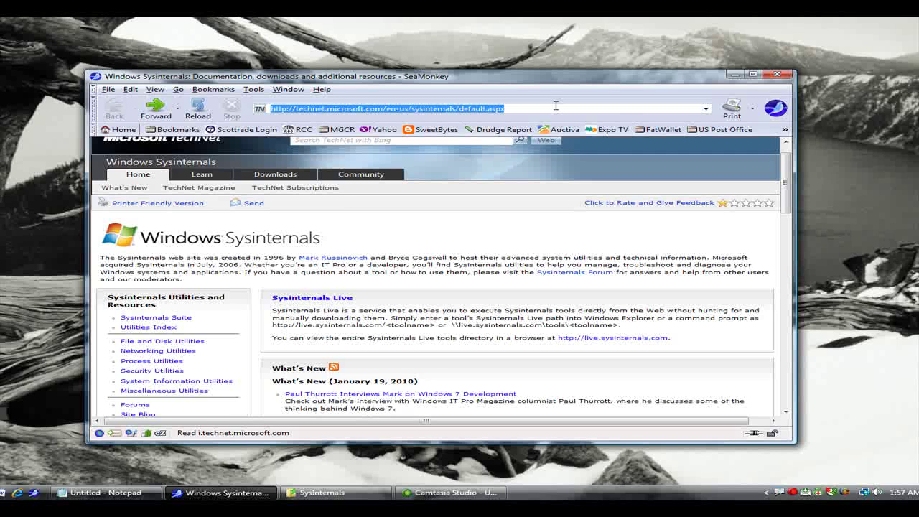
type("sy")
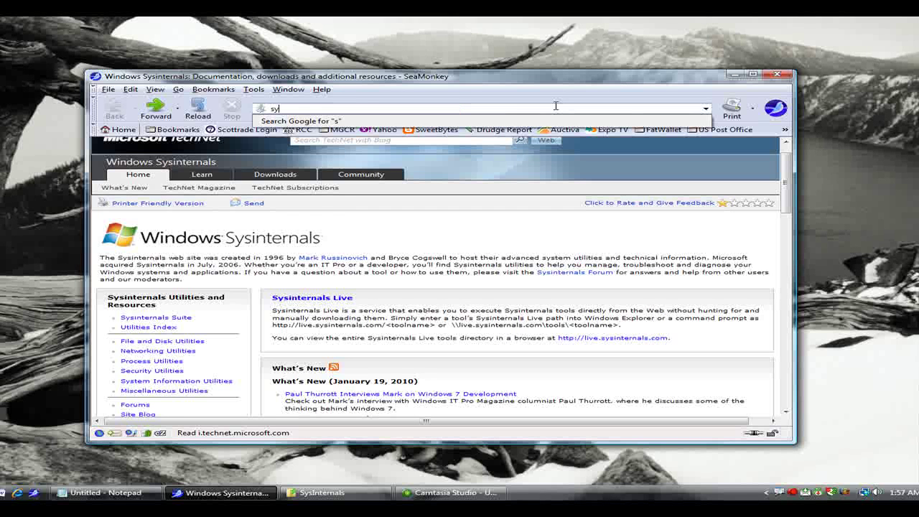
type("sinternals.com/")
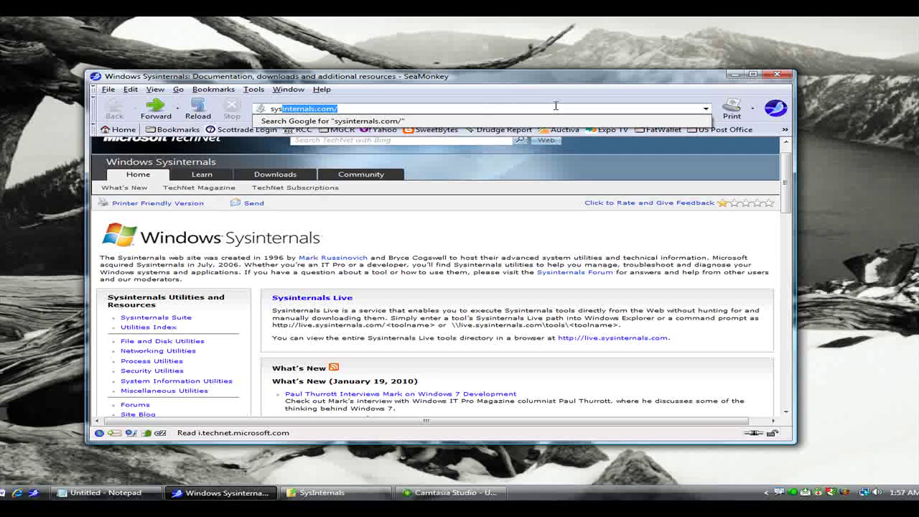
key("Return")
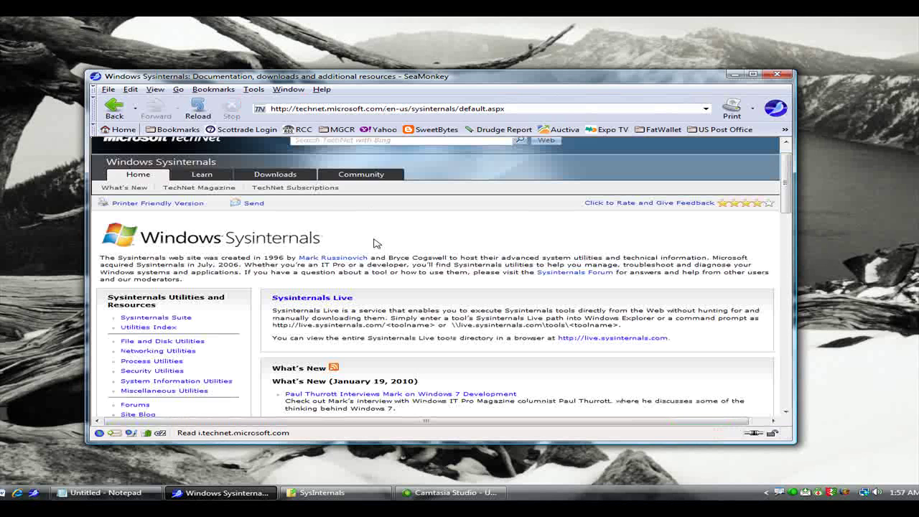
Open the Sysinternals Suite page, scroll down to ZoomIt, and minimize the browser.
scroll(373, 244, "down", 1)
left_click(163, 267)
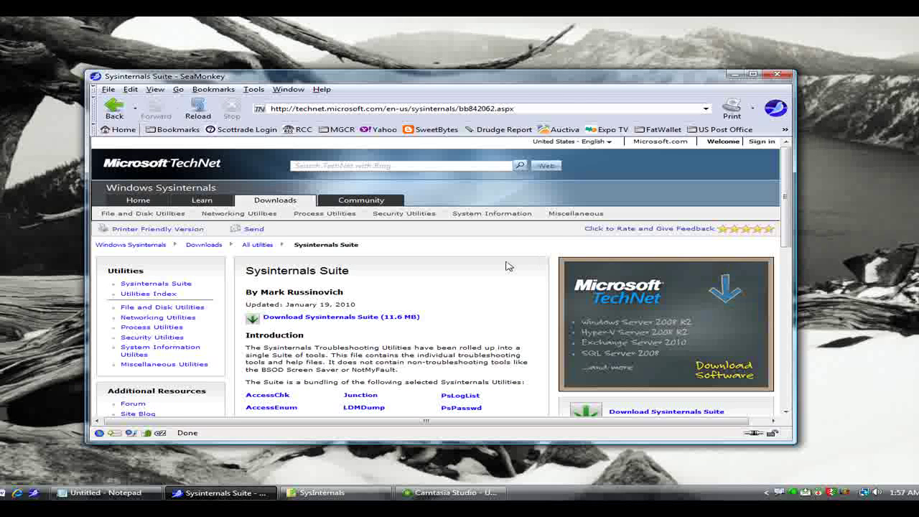
scroll(327, 295, "down", 1)
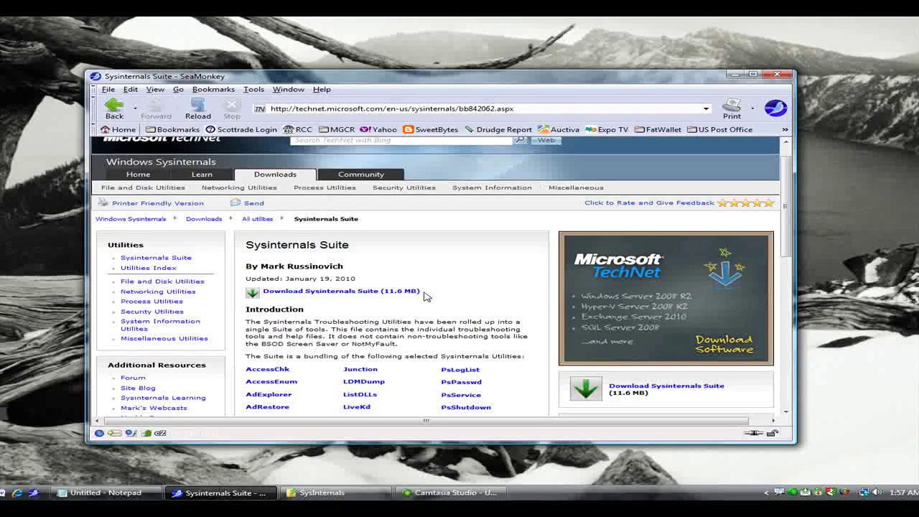
scroll(425, 296, "down", 7)
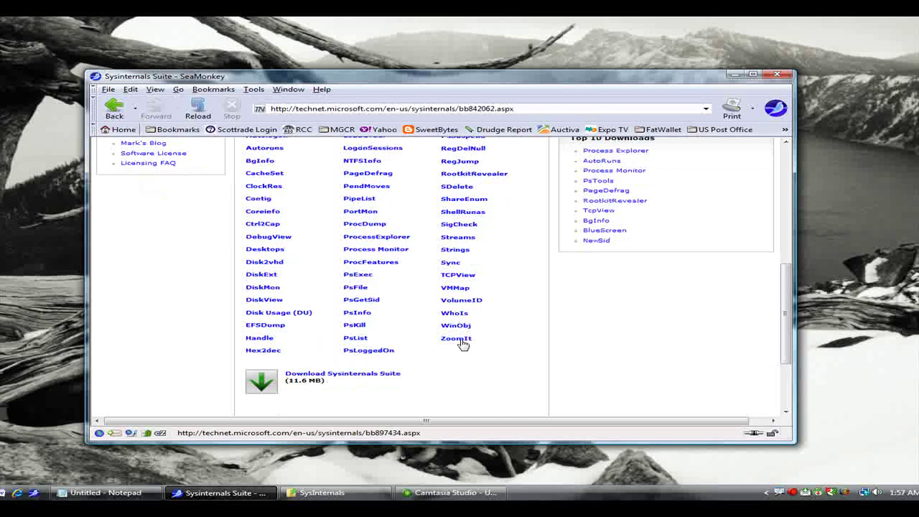
left_click(733, 74)
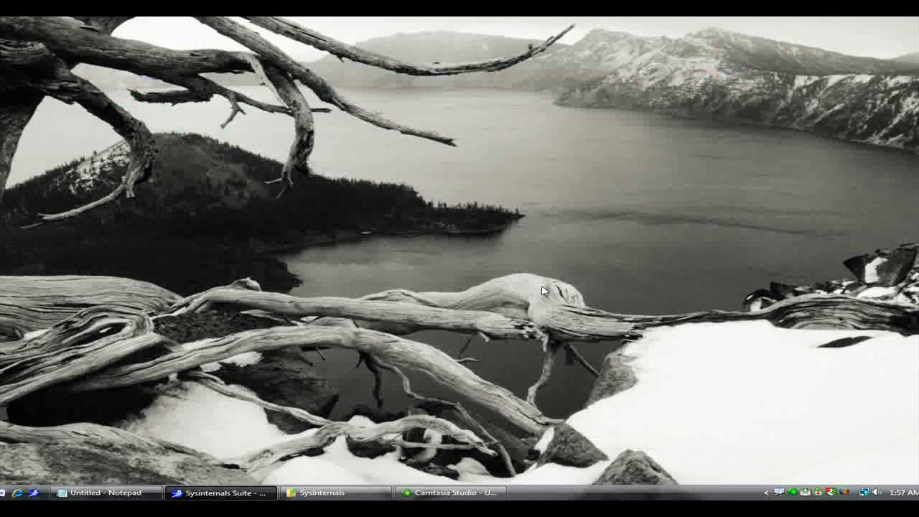
Launch ZoomIt.exe from the SysInternals folder, accept its options twice, then minimize Explorer.
left_click(328, 494)
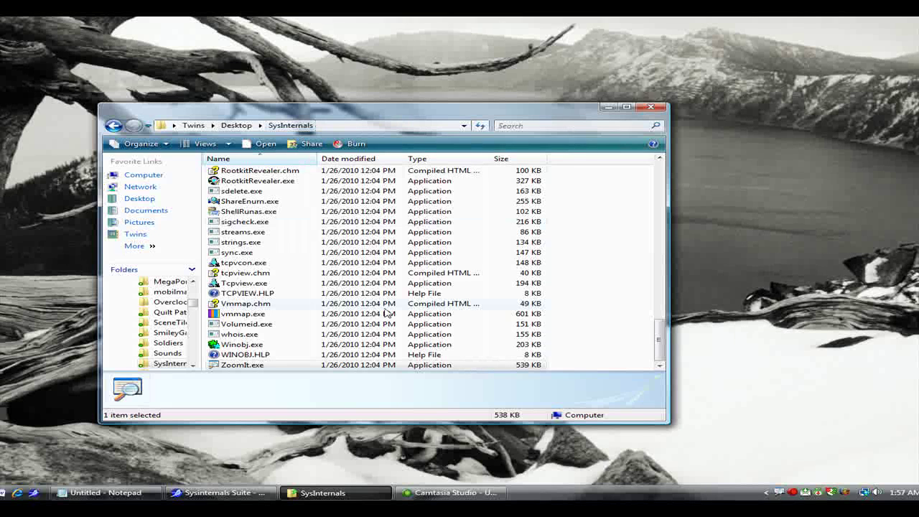
double_click(257, 365)
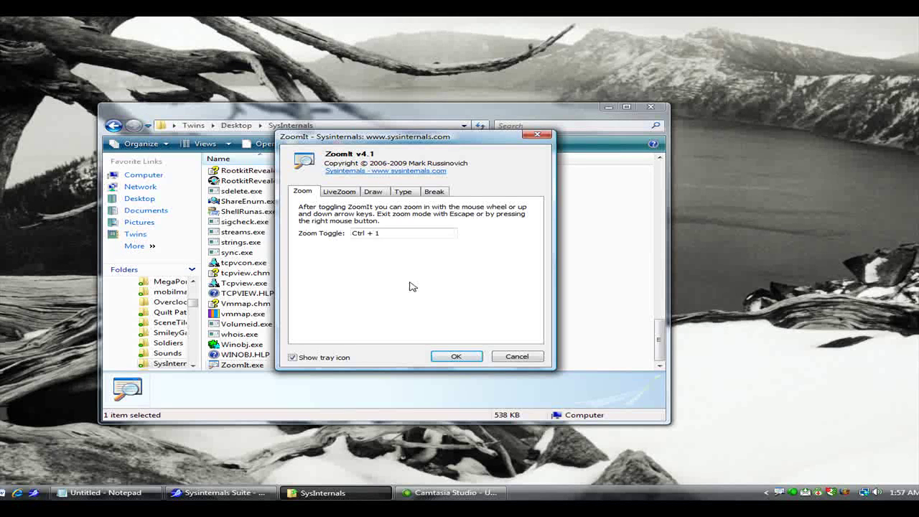
left_click(457, 359)
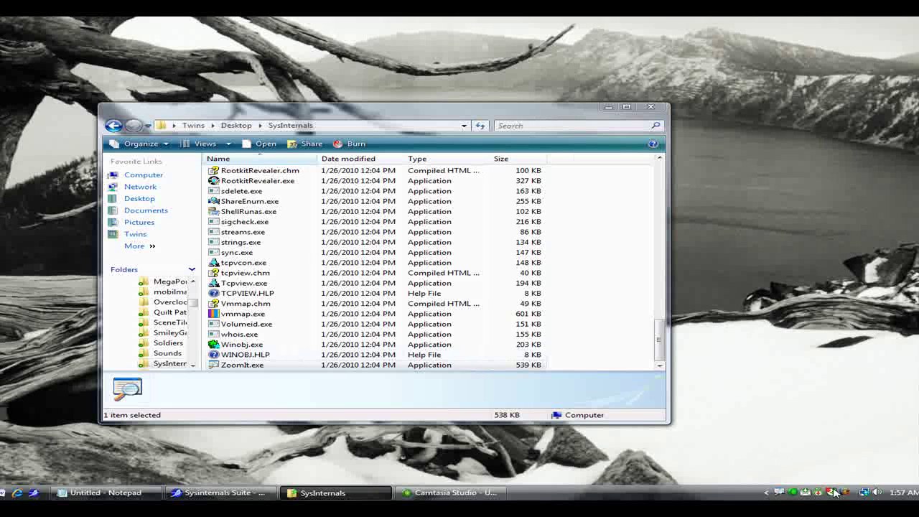
double_click(776, 493)
right_click(775, 493)
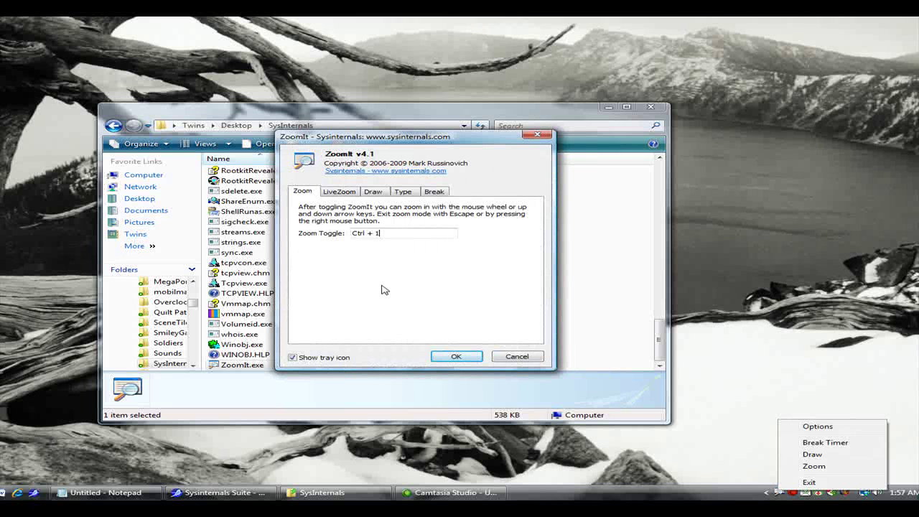
left_click(454, 357)
left_click(609, 108)
Bring the Notepad window with the microphone sentence back to the front.
left_click(122, 492)
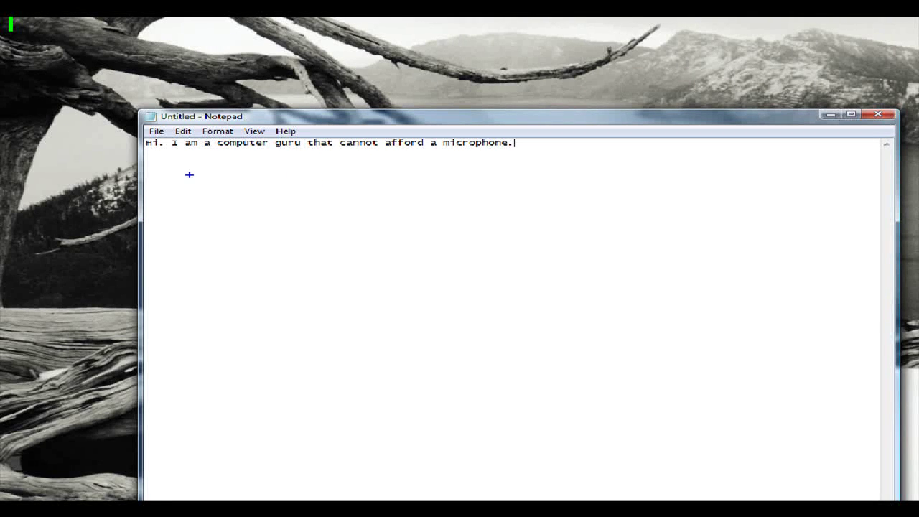
Underline the sentence with blue and green lines and circle it in pink.
left_click_drag(153, 163, 583, 167)
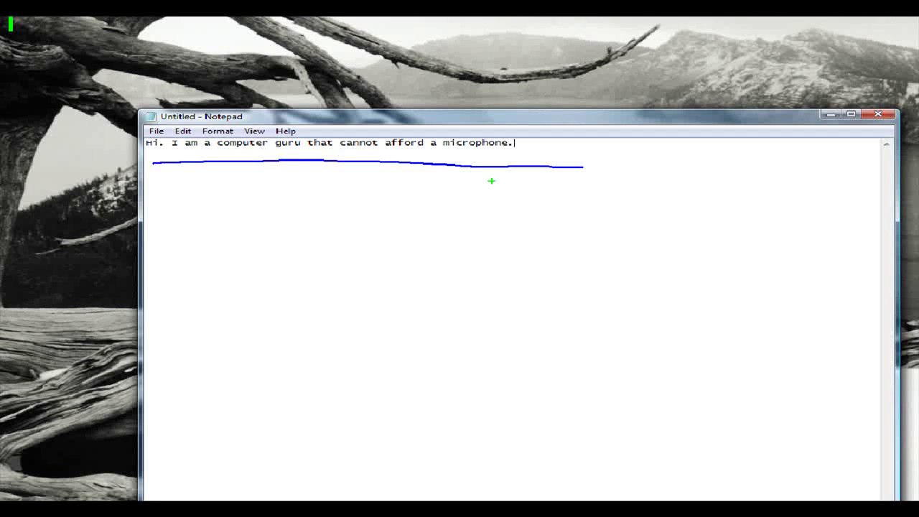
key("g")
left_click_drag(161, 179, 550, 190)
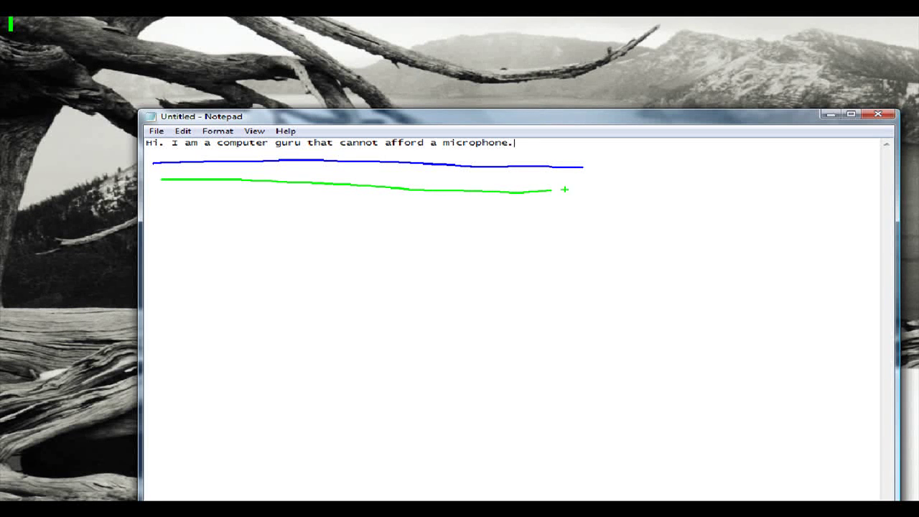
key("p")
mouse_move(597, 142)
left_mouse_down()
mouse_move(373, 102)
mouse_move(176, 217)
mouse_move(647, 201)
mouse_move(550, 142)
left_mouse_up()
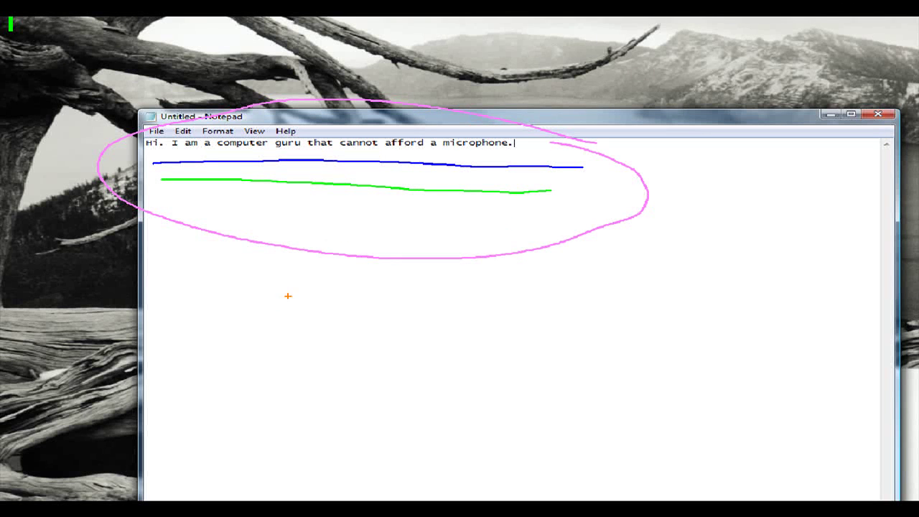
Add orange and red freehand loops, then erase all the drawings.
mouse_move(287, 296)
left_mouse_down()
mouse_move(310, 318)
mouse_move(526, 300)
mouse_move(306, 268)
left_mouse_up()
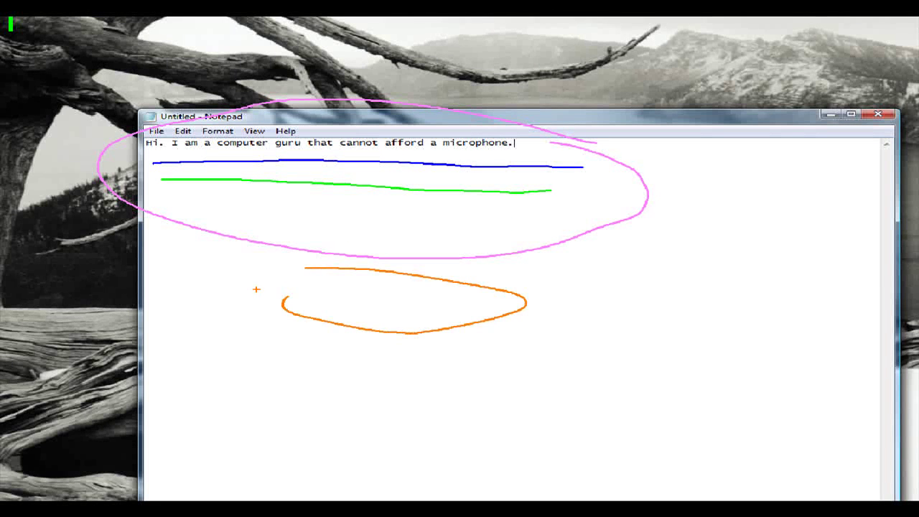
mouse_move(389, 301)
left_mouse_down()
mouse_move(216, 287)
mouse_move(483, 278)
mouse_move(328, 329)
left_mouse_up()
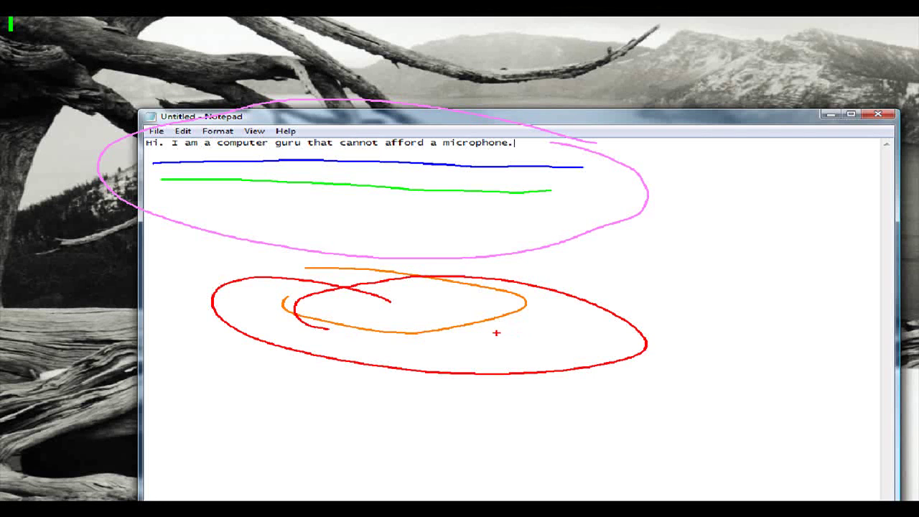
key("e")
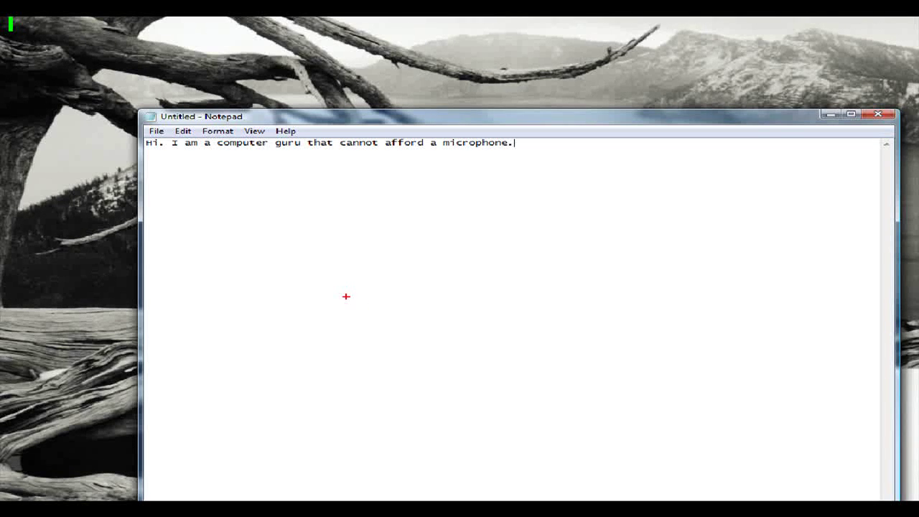
key("t")
type("Please ")
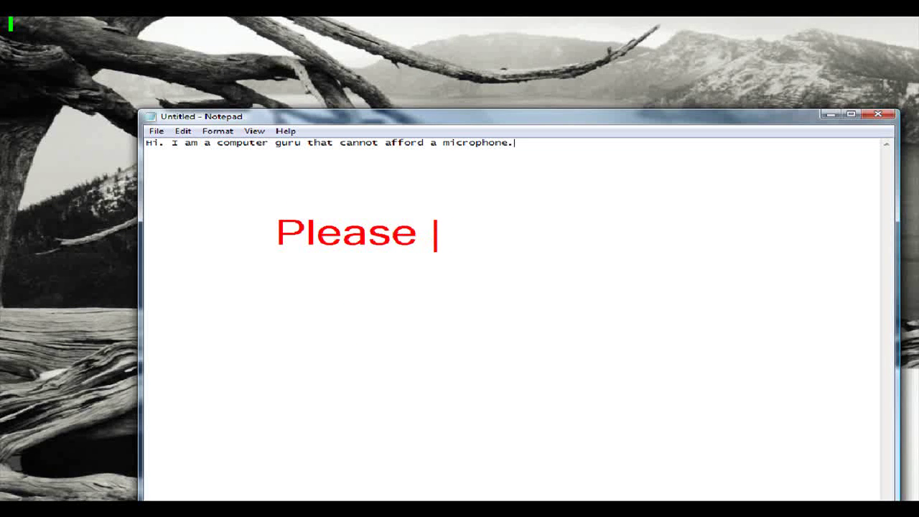
type("follow th")
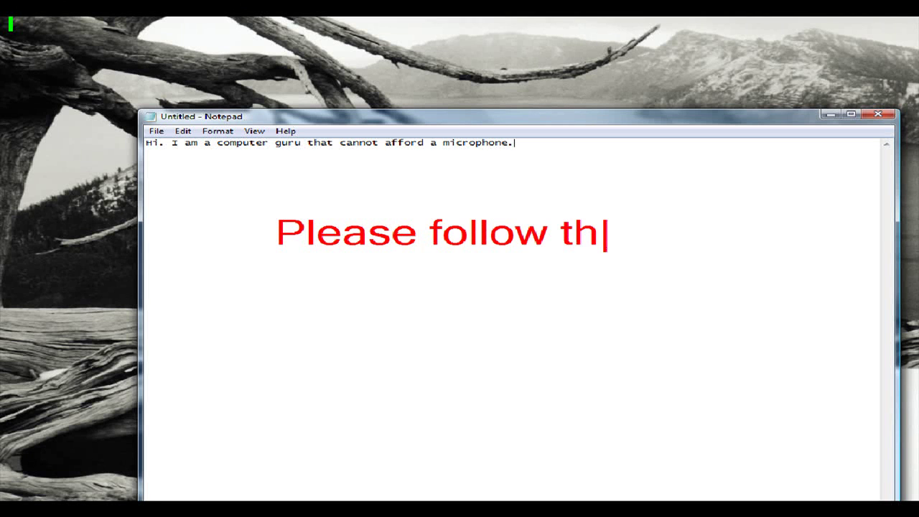
type("ese")
key("Return")
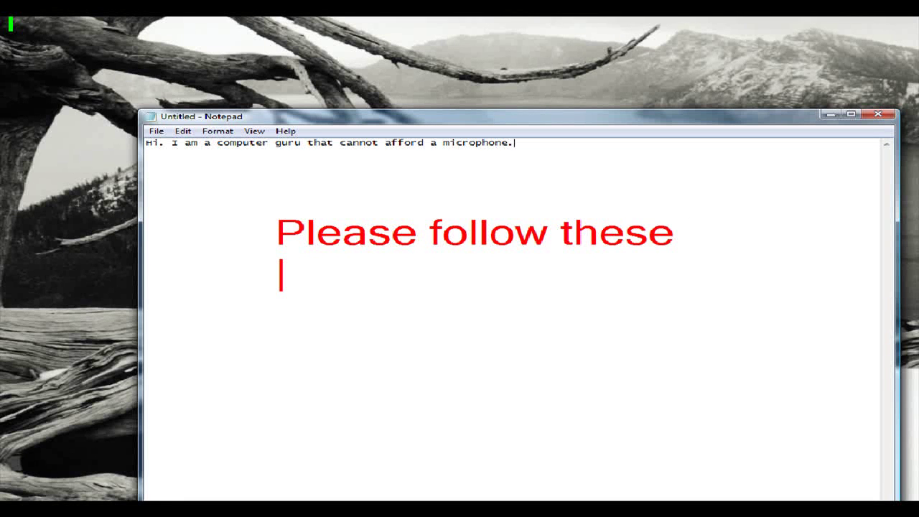
type("instructio")
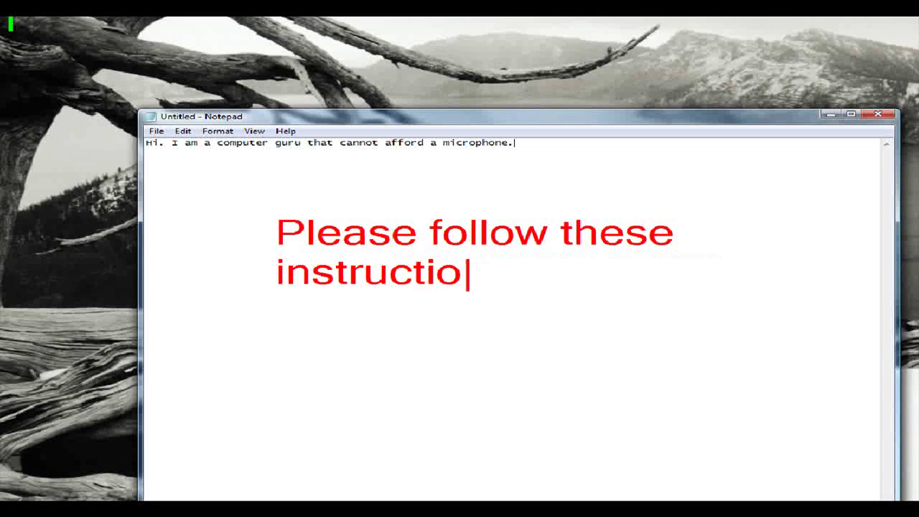
type("ns")
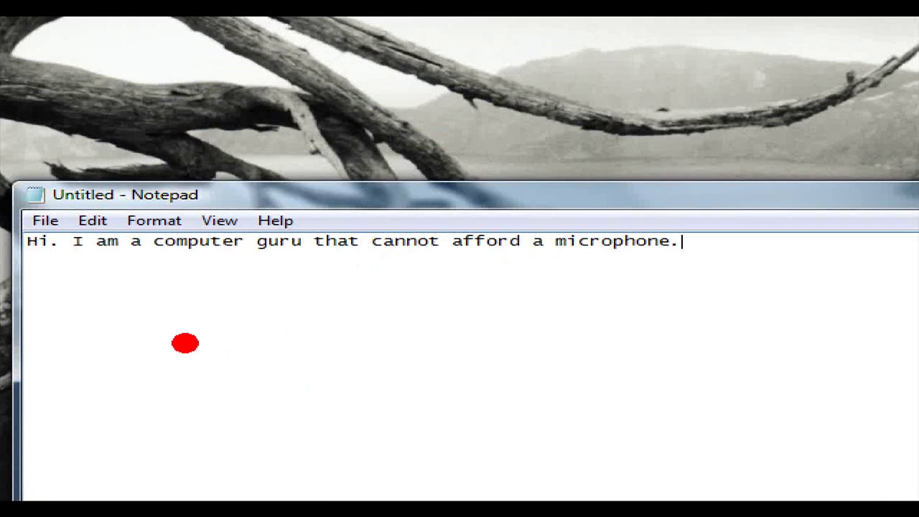
Sketch a red smiley face with an eye over Notepad, then erase it.
left_click_drag(235, 201, 389, 178)
mouse_move(460, 303)
left_mouse_down()
mouse_move(482, 422)
mouse_move(211, 402)
mouse_move(235, 345)
left_mouse_up()
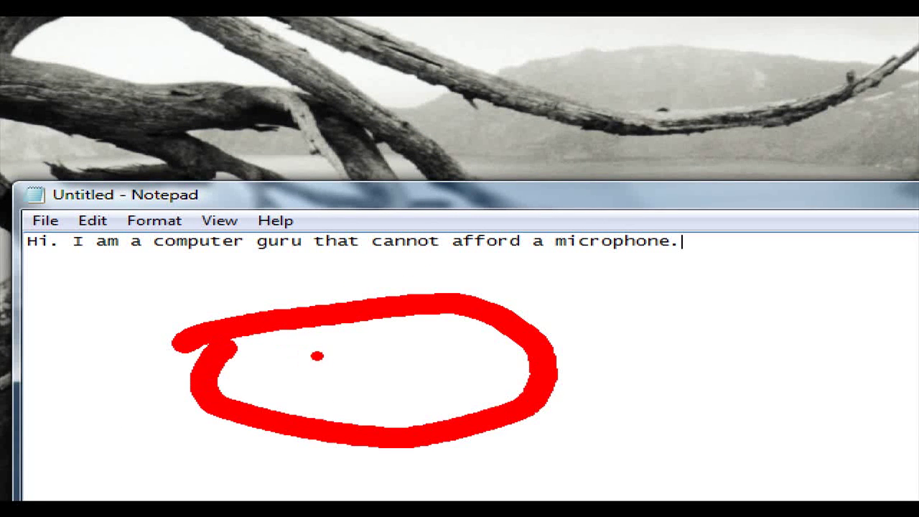
left_click(331, 342)
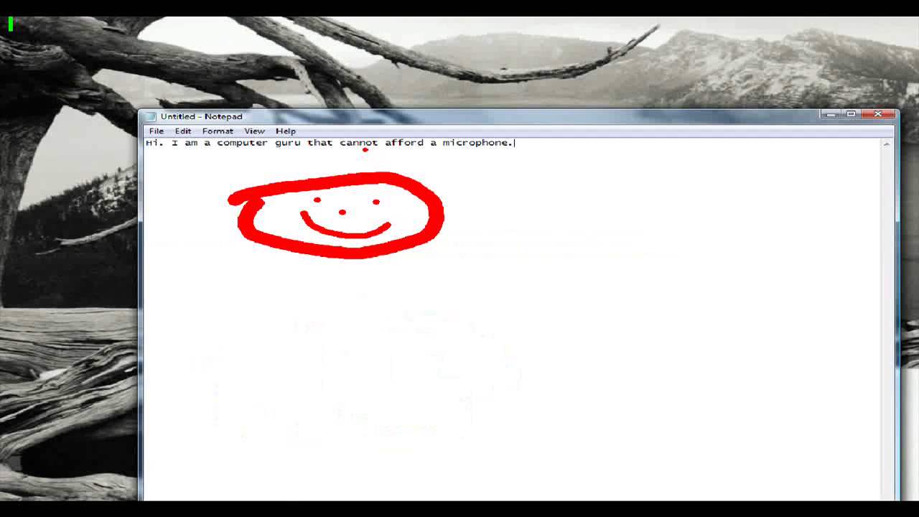
key("e")
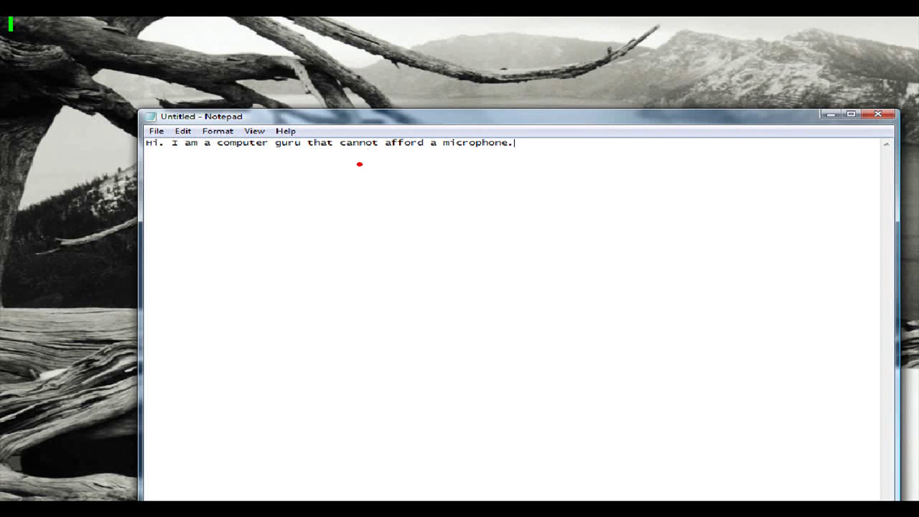
Switch to the green pen and draw a rectangle, triangle, circle and up-left arrow.
key("y")
key("g")
left_click_drag(327, 175, 595, 291)
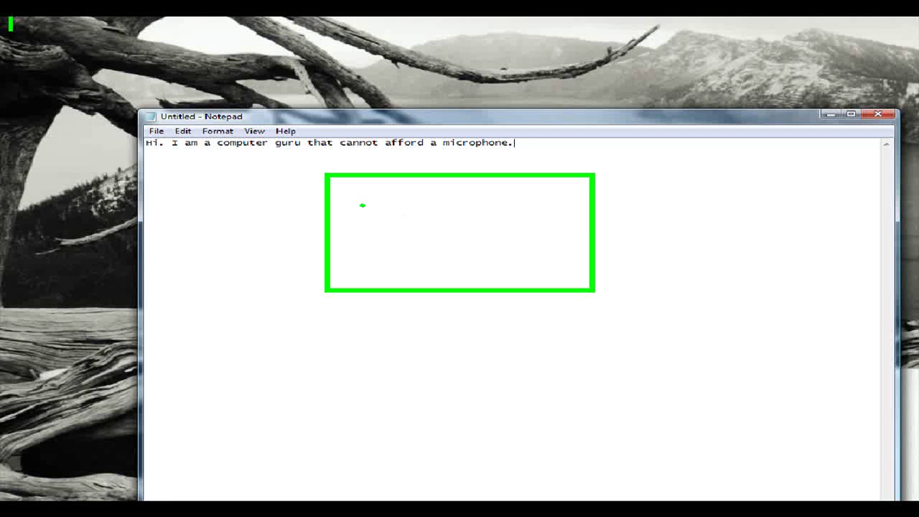
mouse_move(334, 325)
left_mouse_down()
mouse_move(548, 336)
mouse_move(648, 320)
mouse_move(405, 390)
mouse_move(353, 353)
mouse_move(334, 325)
left_mouse_up()
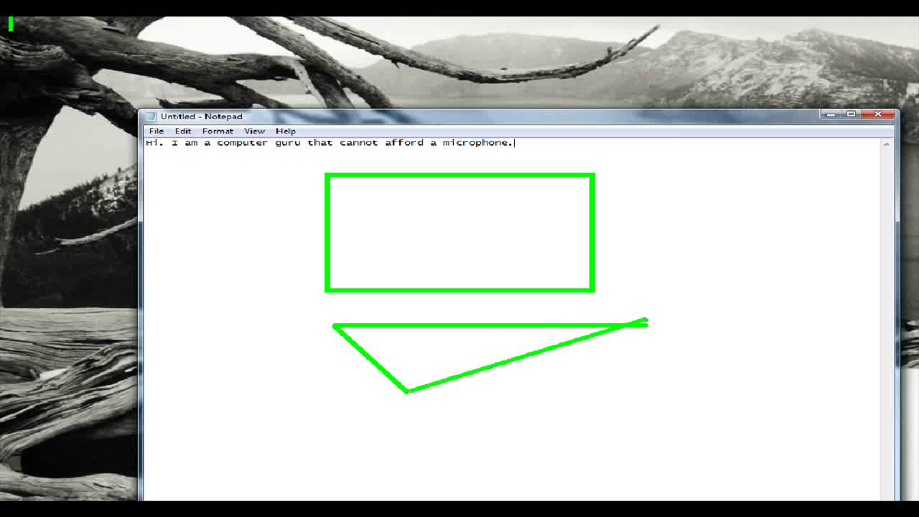
left_click_drag(194, 307, 290, 379)
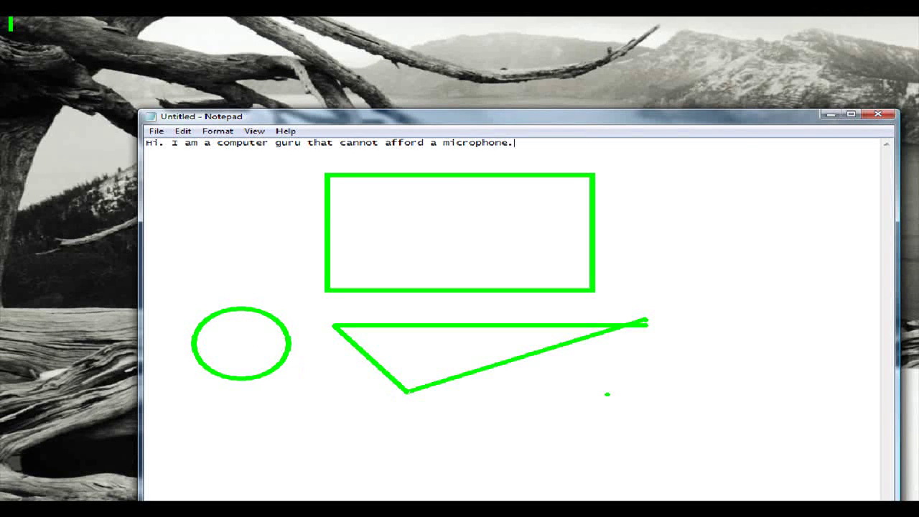
mouse_move(774, 283)
left_mouse_down()
mouse_move(651, 246)
mouse_move(645, 235)
mouse_move(680, 226)
mouse_move(796, 379)
mouse_move(842, 381)
left_mouse_up()
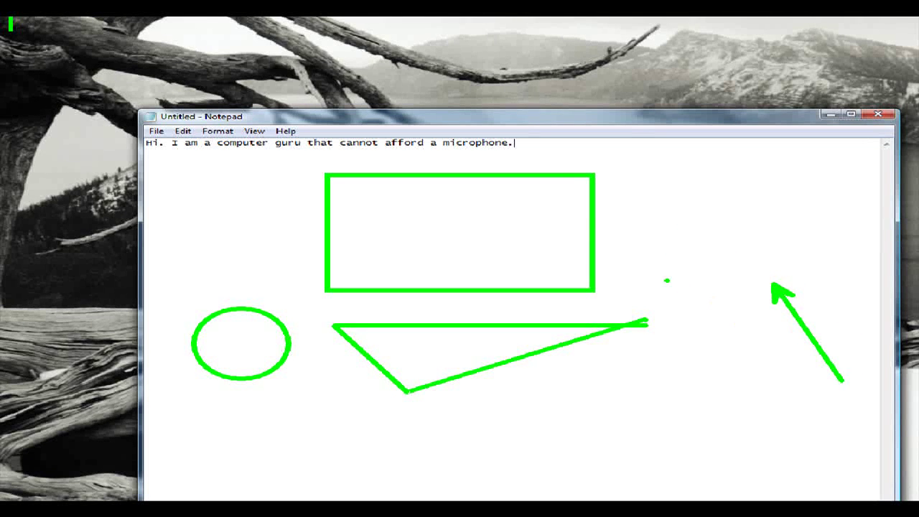
Write the two-line label 'I am pointing / here' beside the arrow, then erase everything.
key("t")
type("I am po")
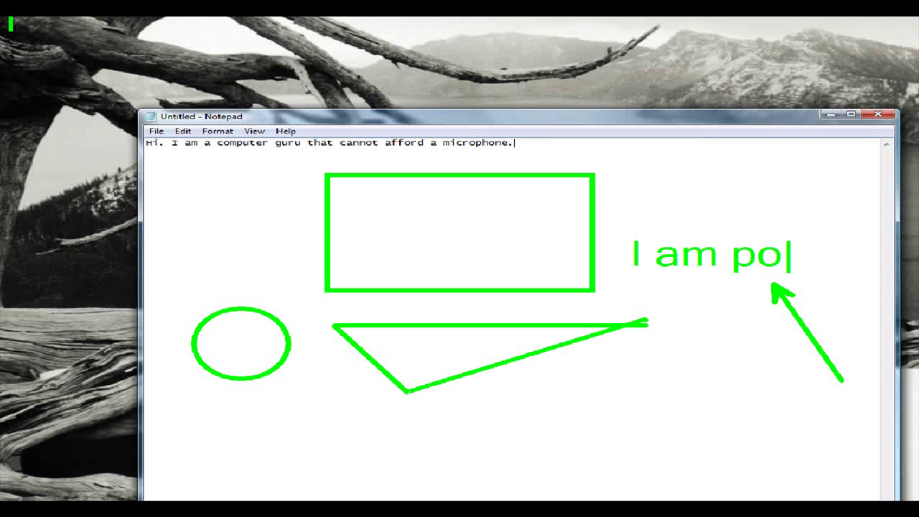
type("inting")
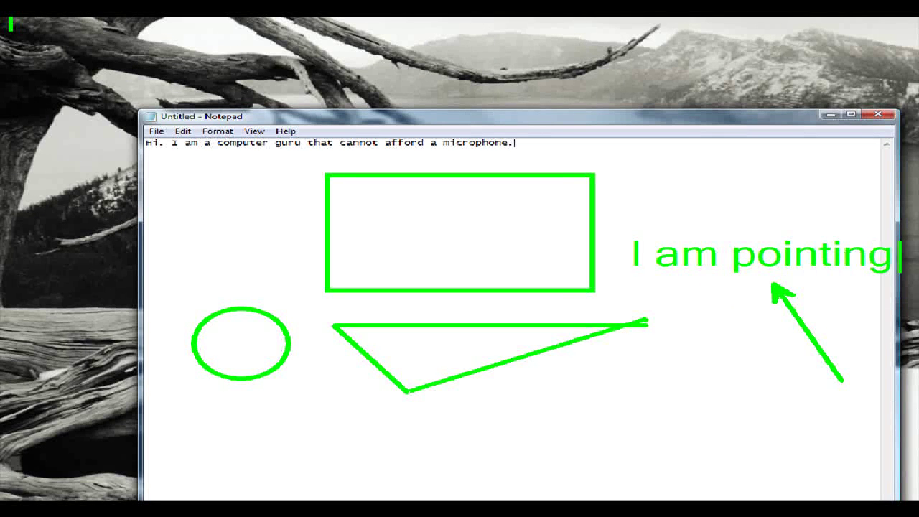
key("Return")
type("here")
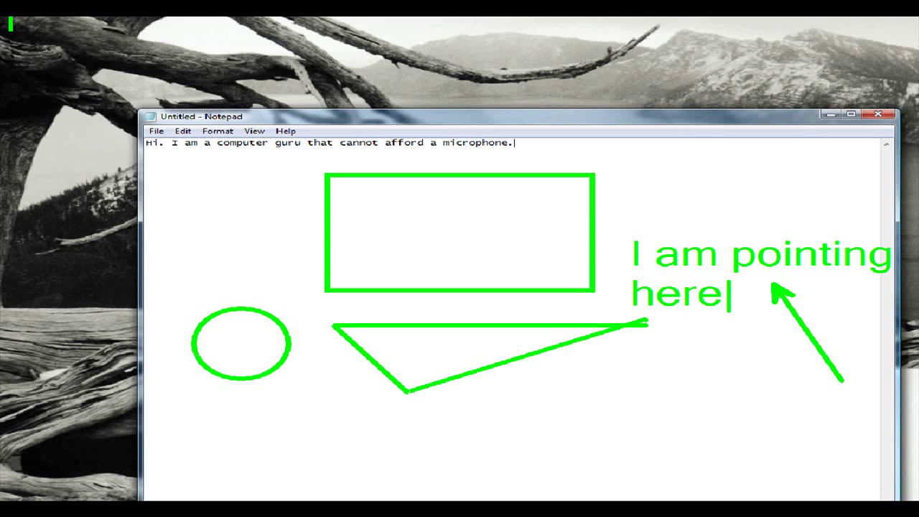
key("Escape")
key("e")
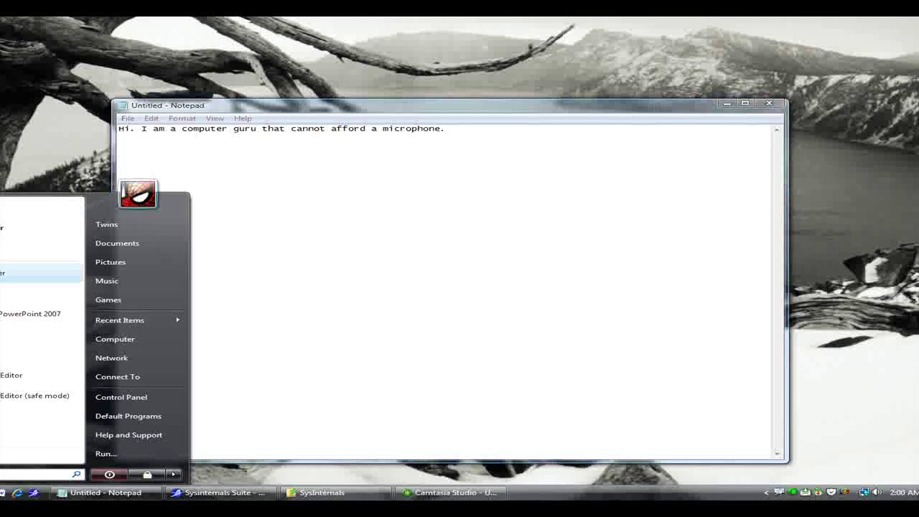
Paste the captured screen into Paint Shop Pro, view it at 1:2, and close it unsaved.
left_click(40, 273)
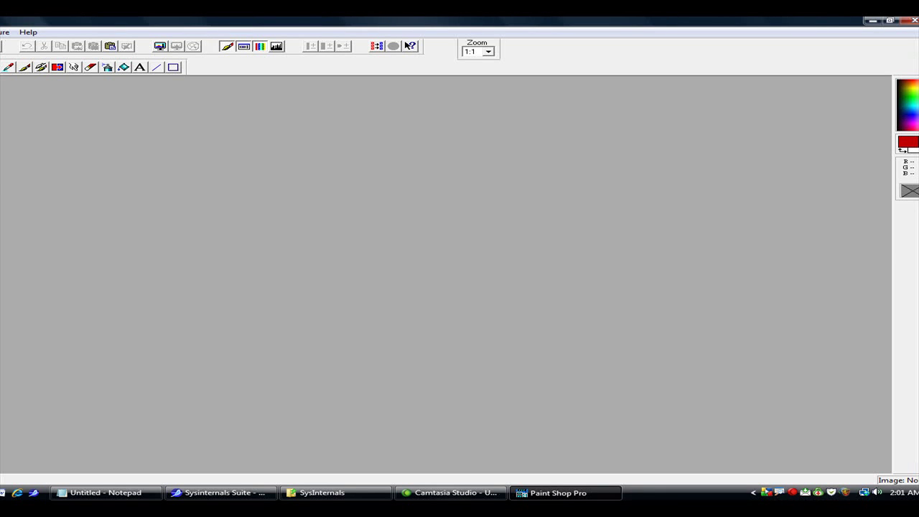
key("ctrl+v")
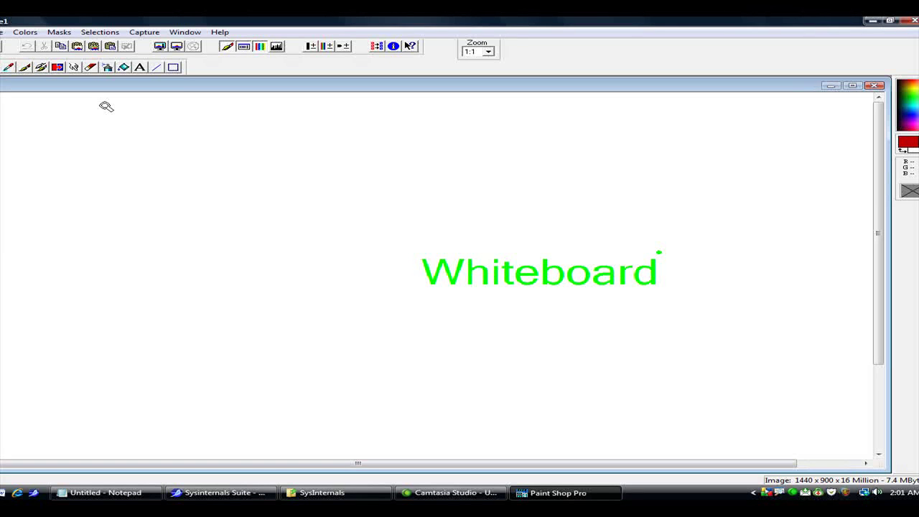
right_click(599, 144)
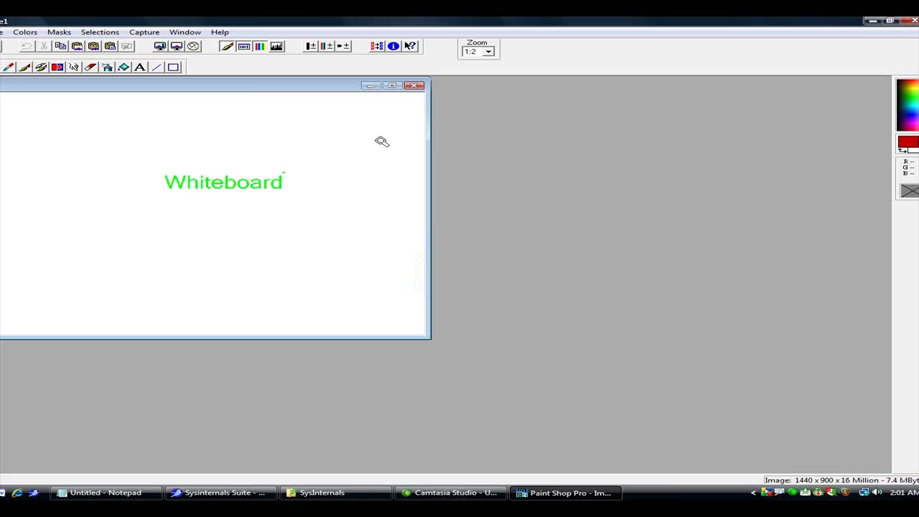
left_click_drag(247, 89, 477, 121)
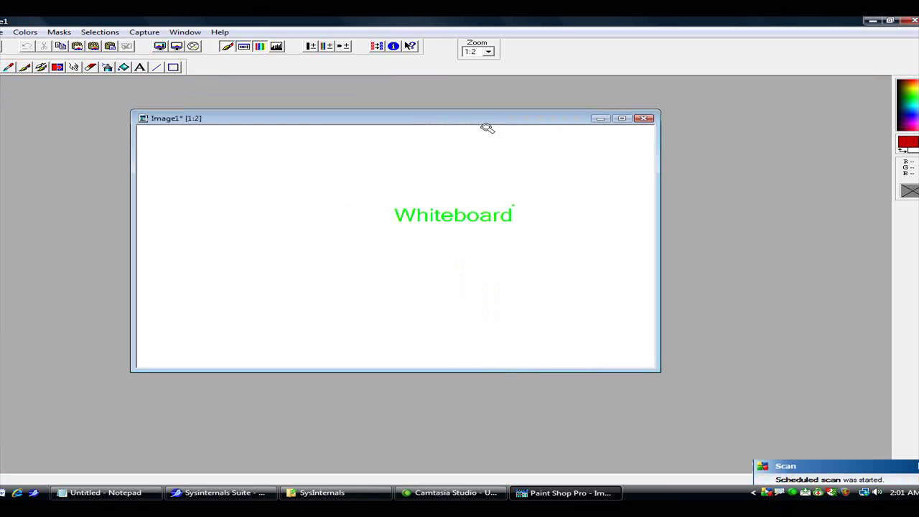
left_click(646, 119)
left_click(441, 277)
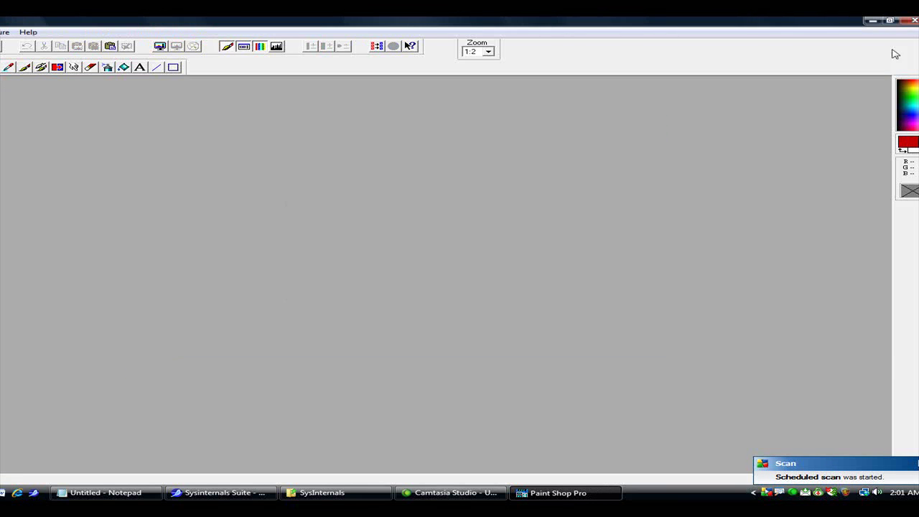
Quit Paint Shop Pro and handwrite a green 'Hi!!' below Notepad's sentence.
left_click(914, 20)
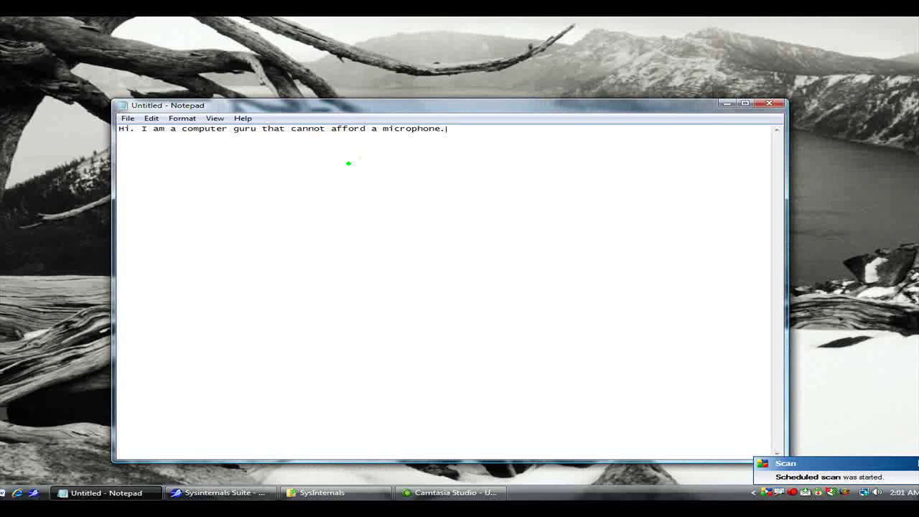
left_click_drag(297, 180, 260, 245)
mouse_move(348, 192)
left_mouse_down()
mouse_move(313, 228)
mouse_move(337, 210)
mouse_move(360, 232)
left_mouse_up()
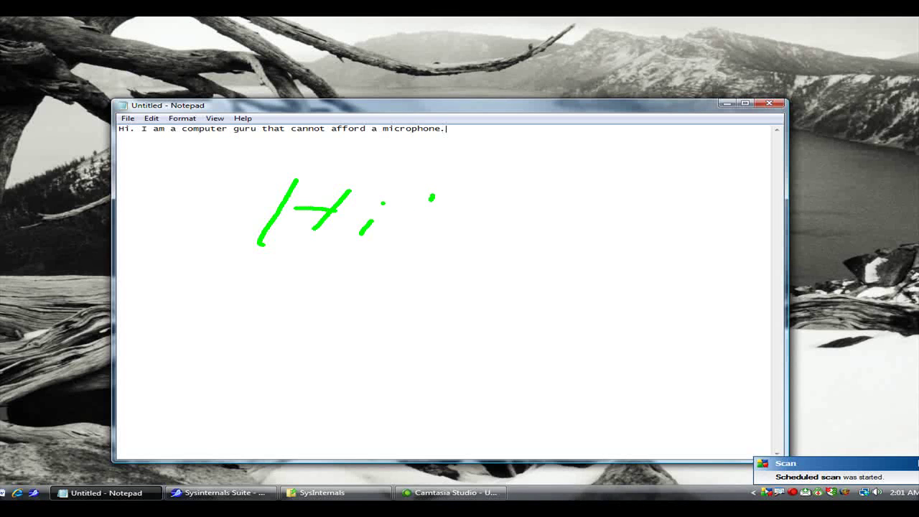
left_click_drag(432, 193, 404, 233)
left_click(394, 247)
left_click_drag(465, 198, 422, 245)
left_click(423, 255)
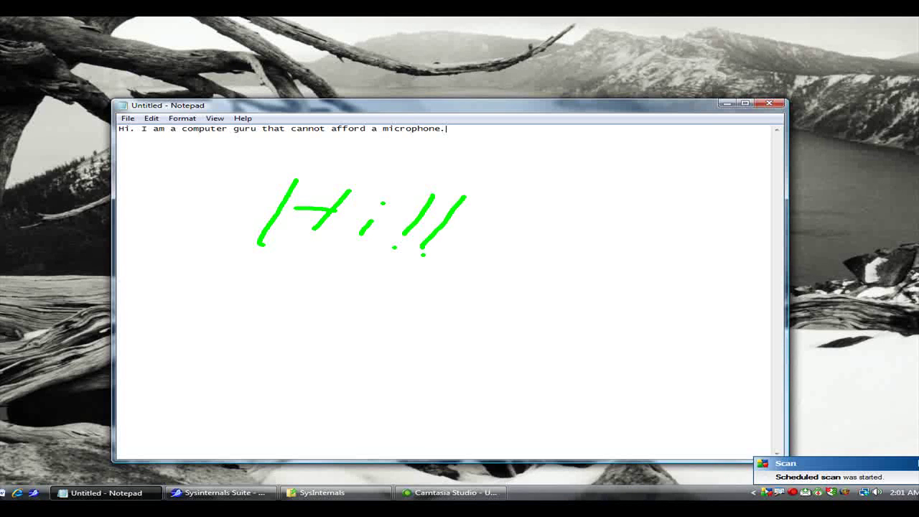
left_click_drag(272, 208, 297, 207)
Save the annotated screen as 'zoomit' (Zoomed PNG) in the SysInternals folder.
key("ctrl+s")
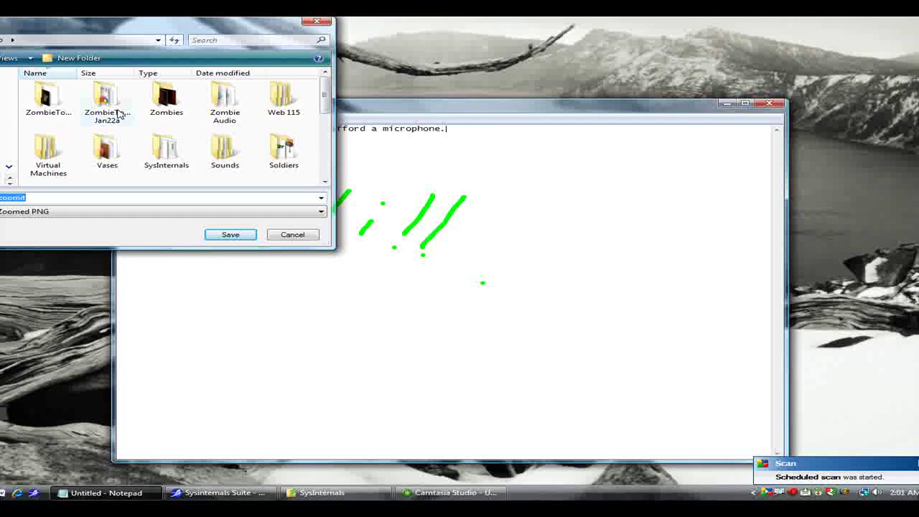
key("shift+Tab")
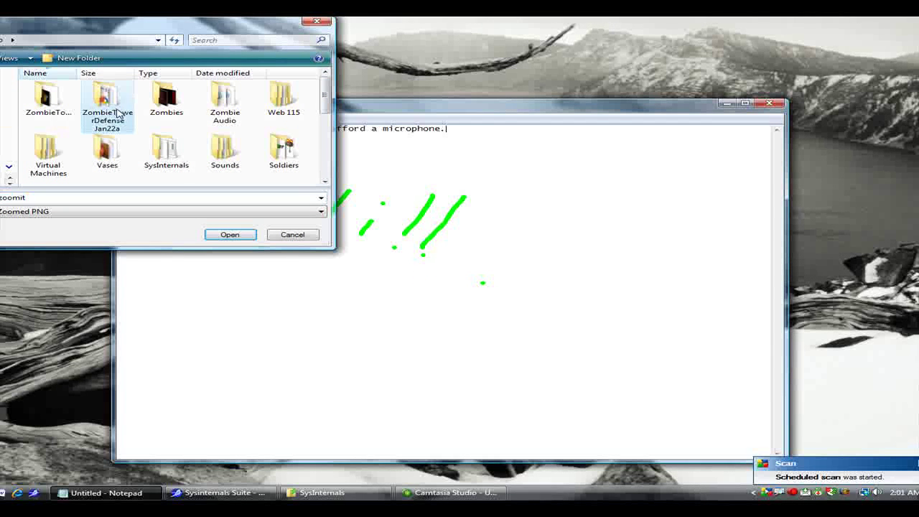
double_click(163, 153)
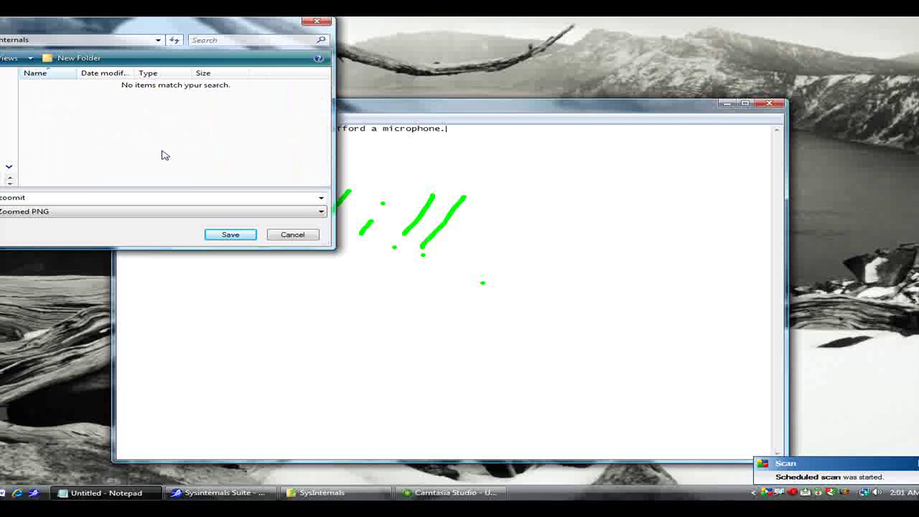
left_click(231, 234)
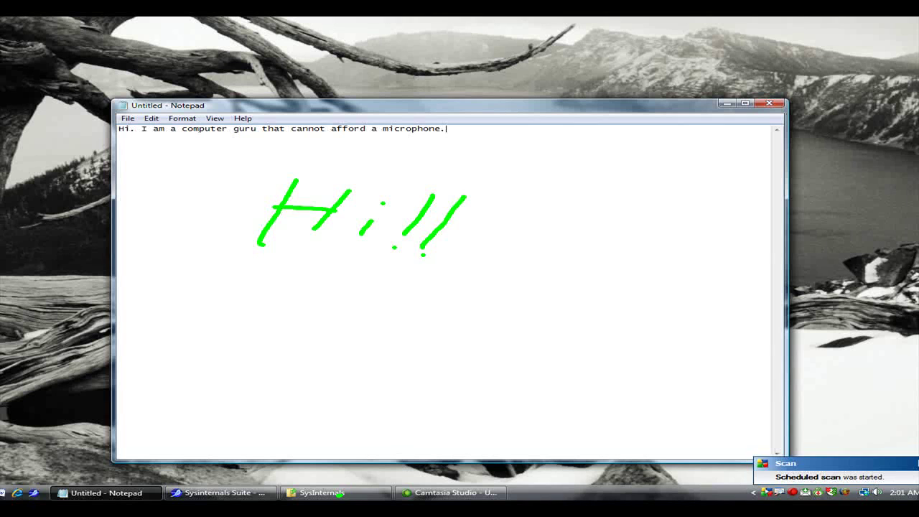
Leave draw mode and open zoomit.png from the SysInternals folder in a restored Paint Shop Pro window.
key("Escape")
left_click(334, 495)
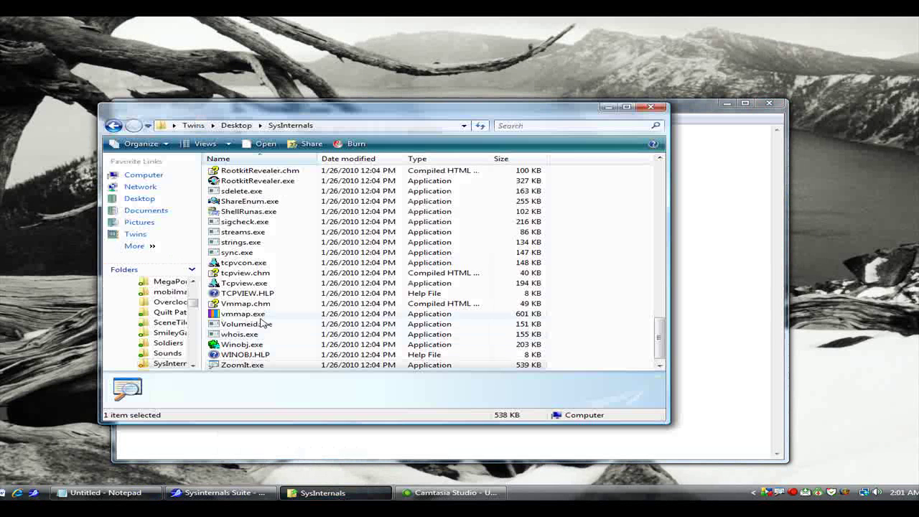
left_click(262, 323)
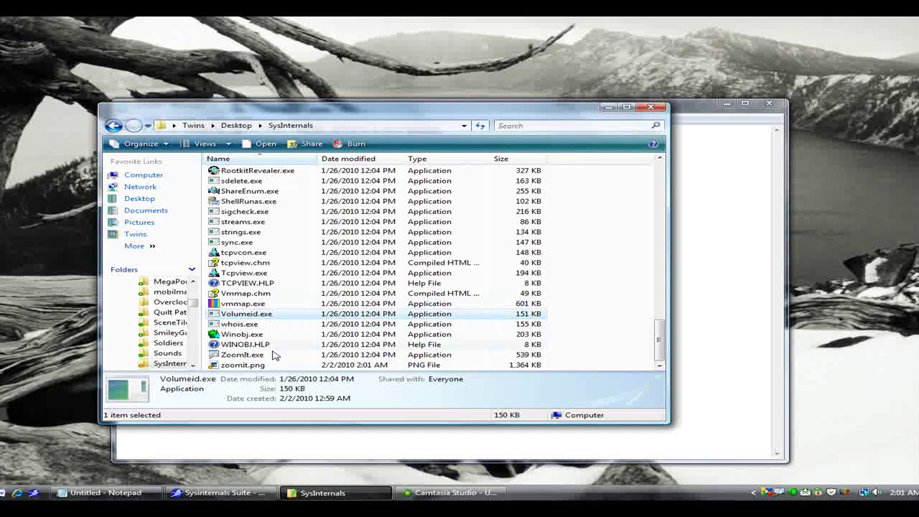
double_click(244, 364)
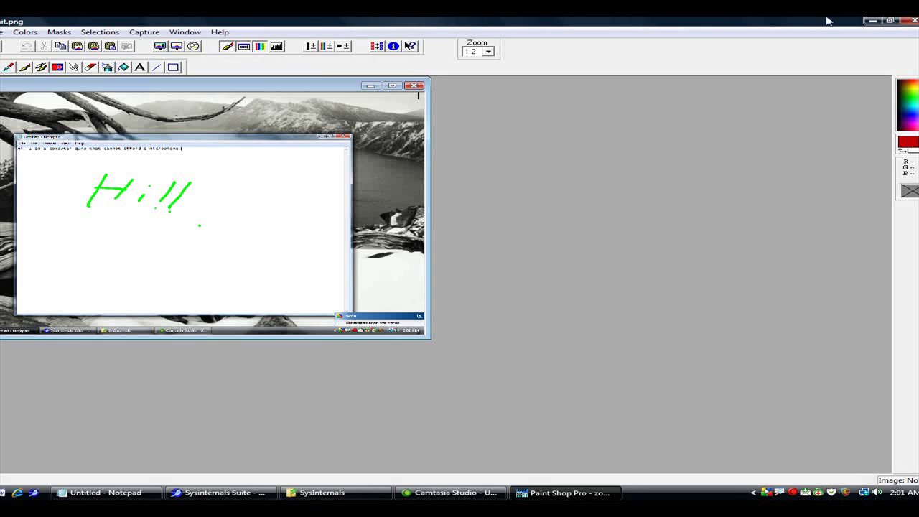
left_click(890, 22)
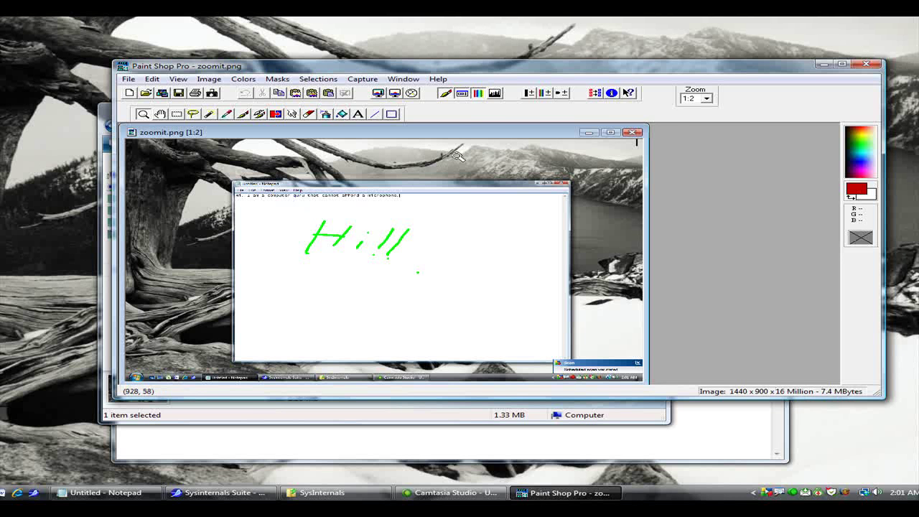
left_click_drag(514, 141, 565, 146)
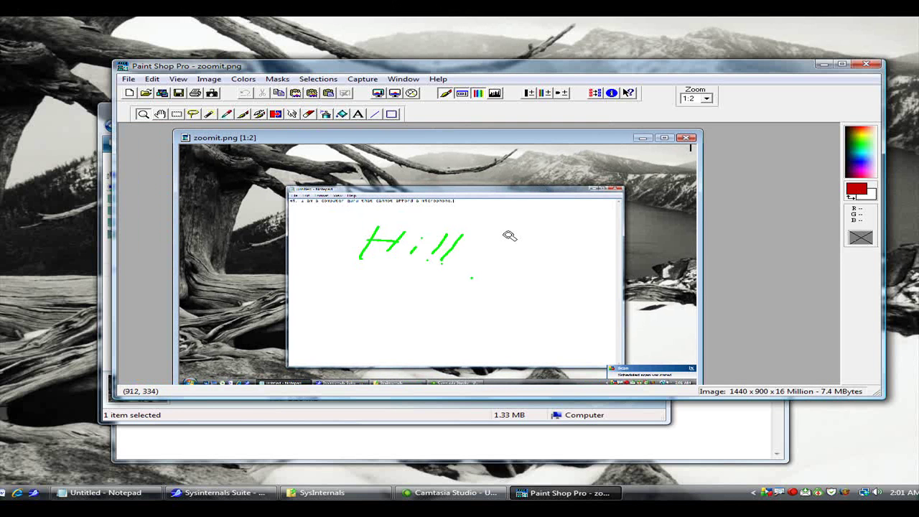
Close Paint Shop Pro and the SysInternals folder, then scroll the Sysinternals Suite page.
left_click(868, 66)
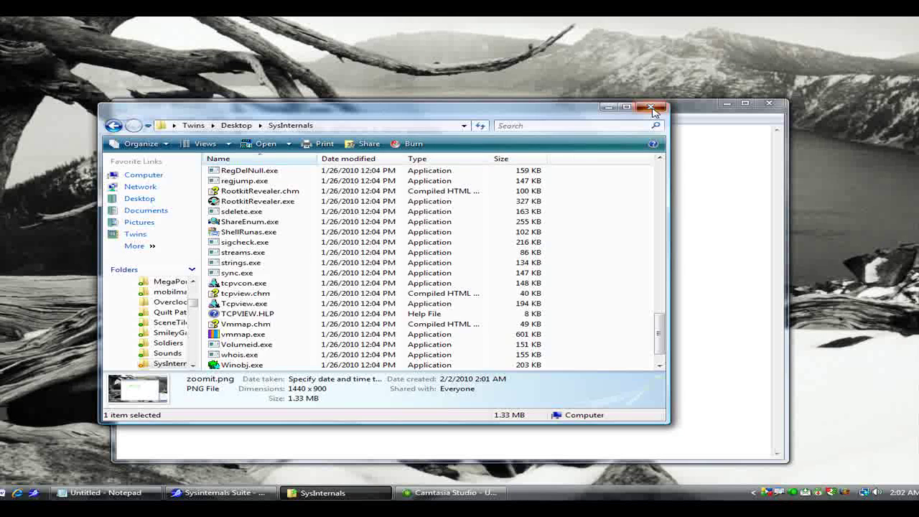
left_click(651, 108)
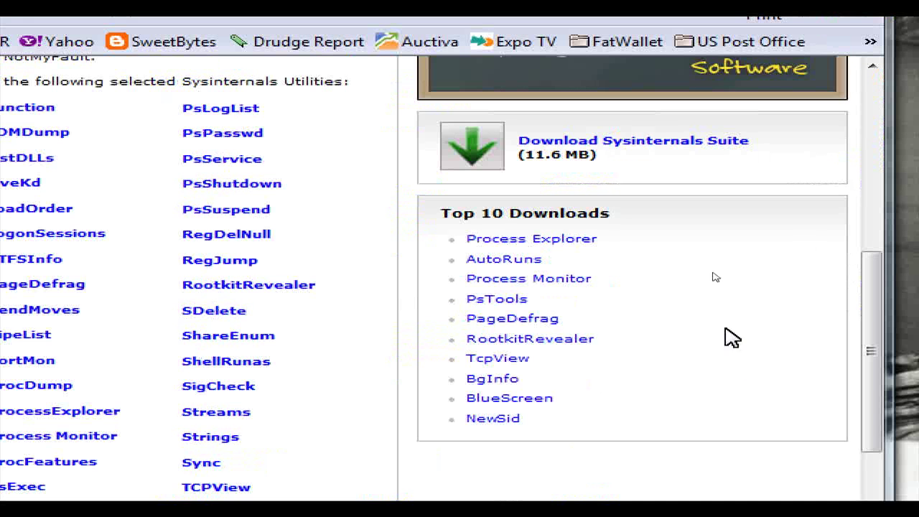
scroll(826, 309, "down", 3)
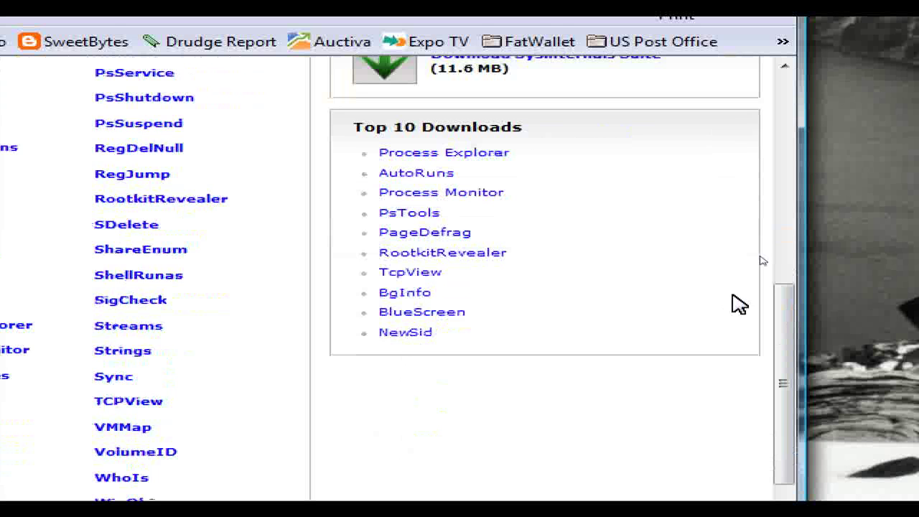
scroll(738, 304, "up", 5)
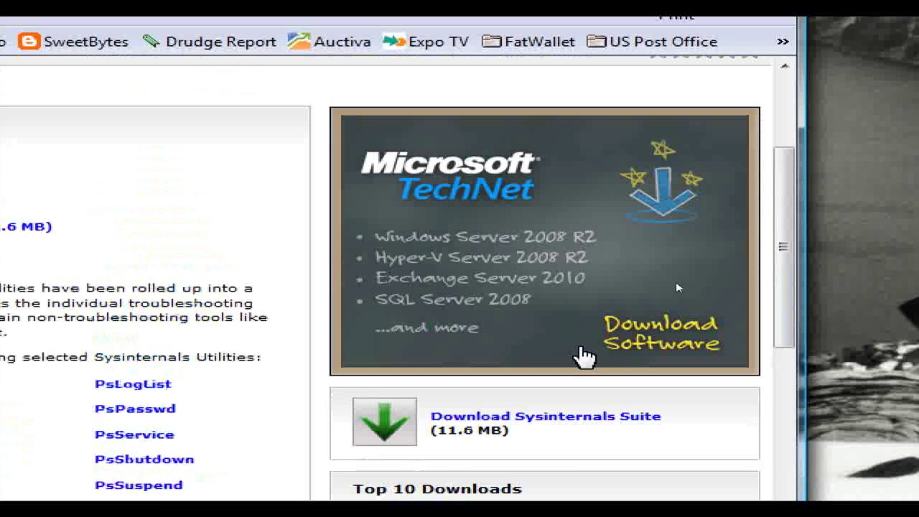
scroll(585, 356, "down", 2)
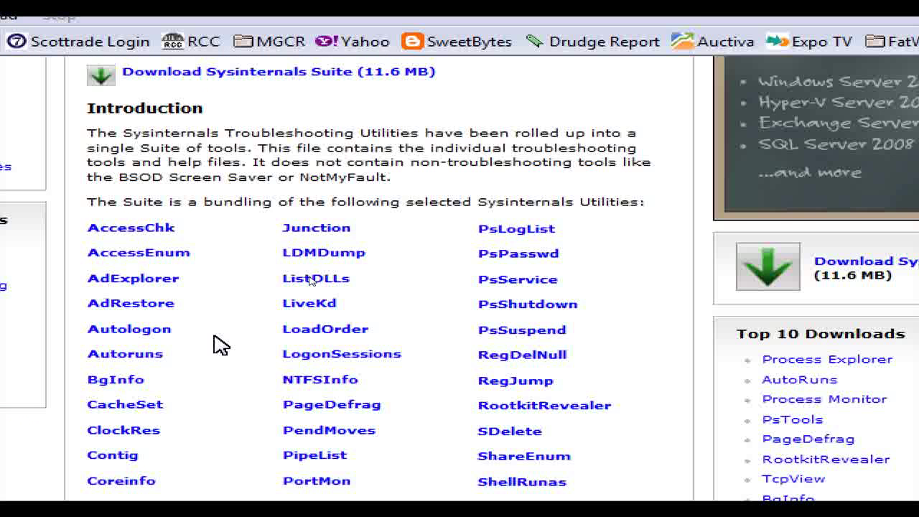
scroll(219, 344, "down", 3)
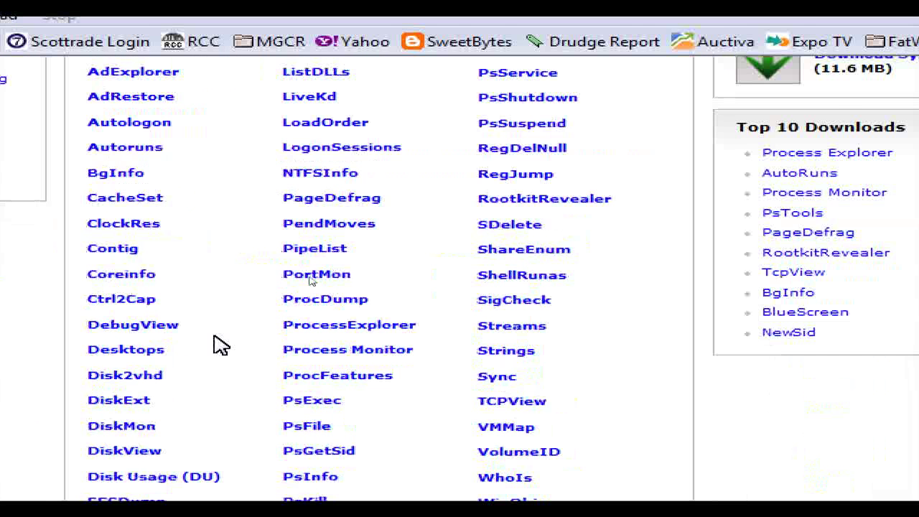
scroll(221, 345, "up", 5)
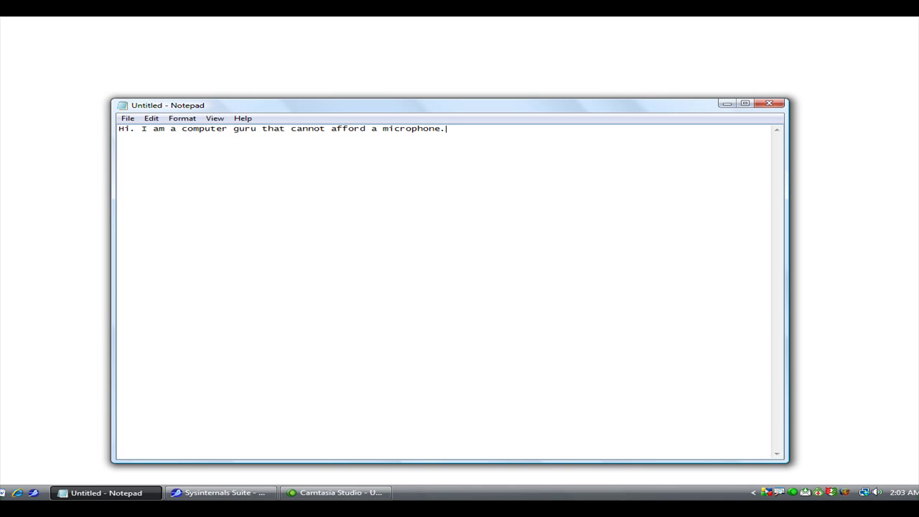
Alt+Tab through the open windows back to the untitled Notepad note.
key("alt+Tab")
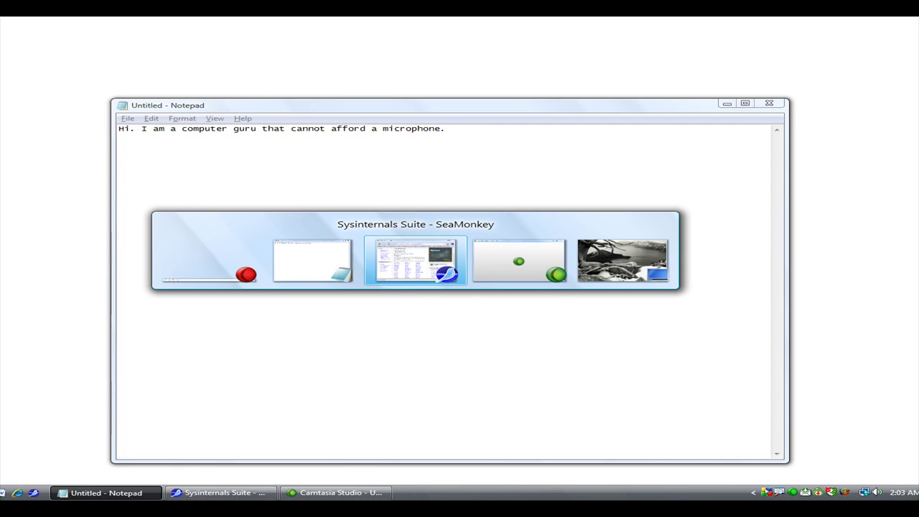
key("alt+Tab")
key("alt+Tab")
key("alt+Tab")
key("alt+Tab")
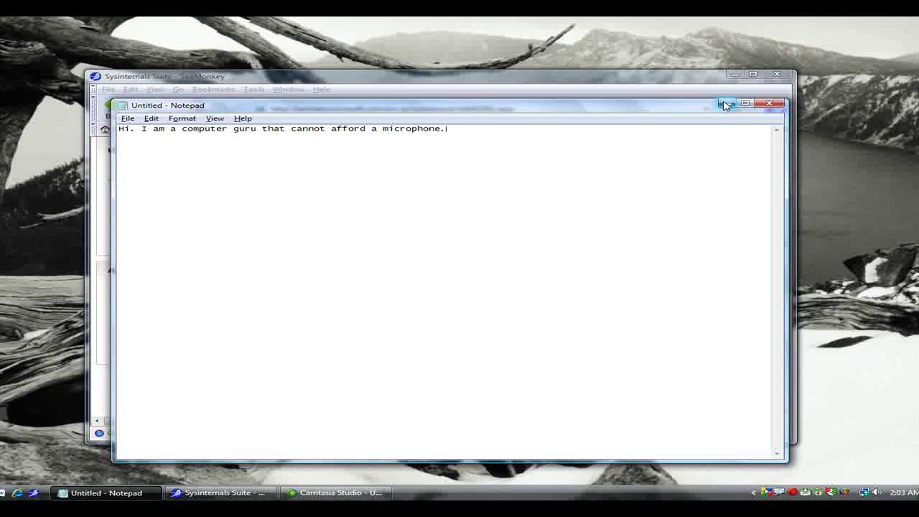
Minimize Notepad and close the SeaMonkey browser window.
left_click(725, 105)
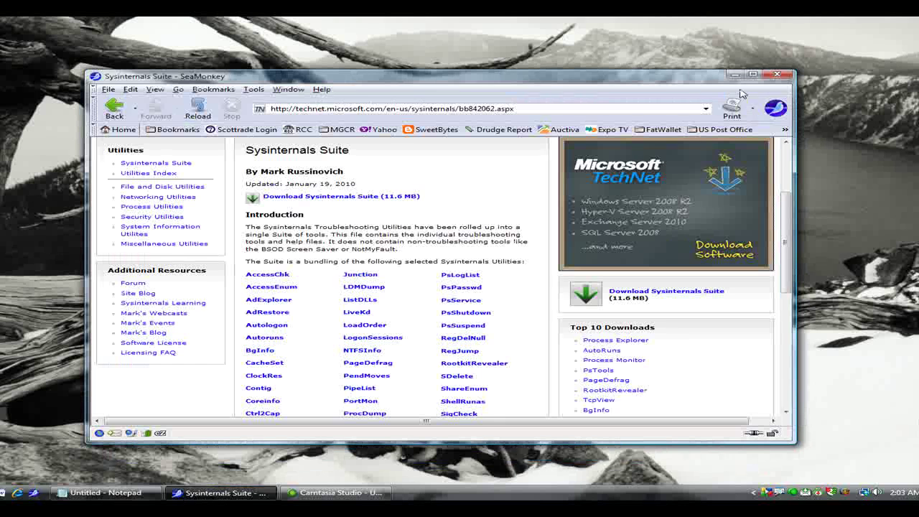
left_click(775, 76)
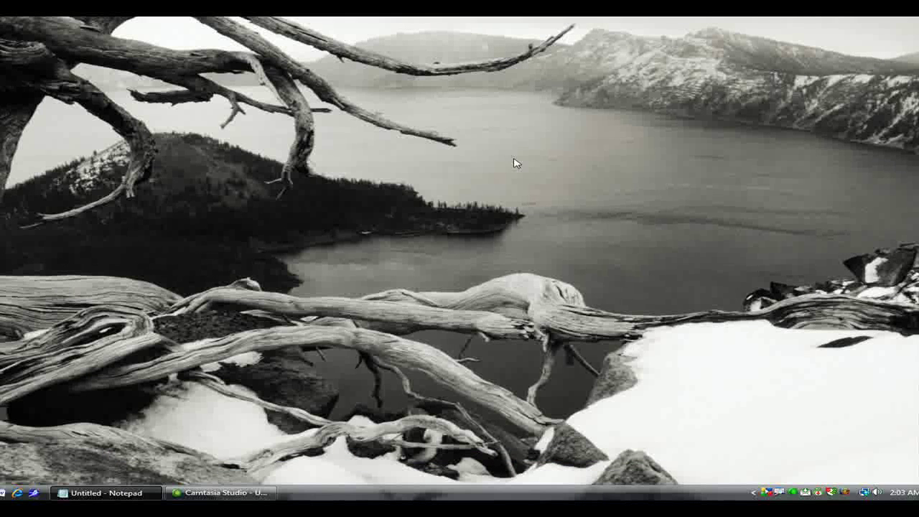